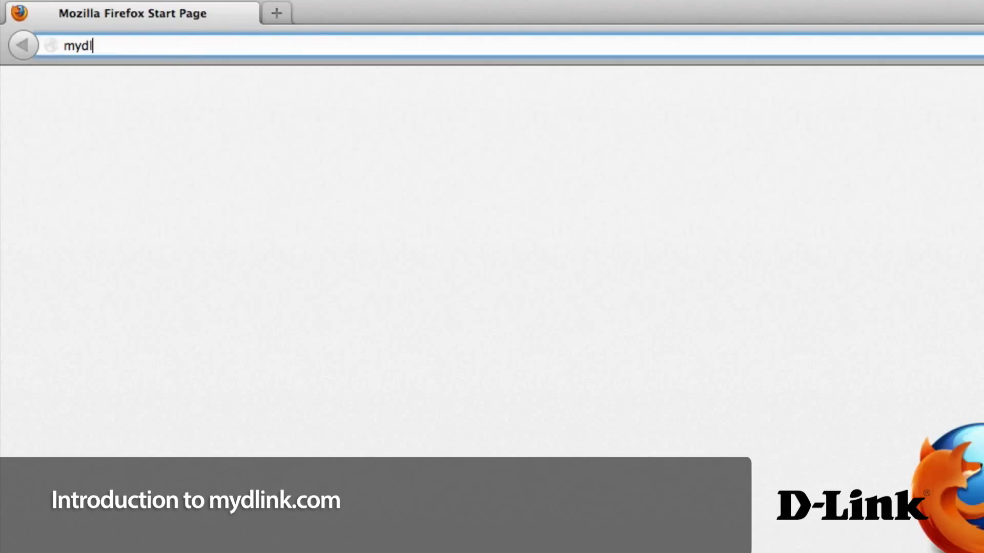
{"action": "type", "text": ".com"}
- Load mydlink.com and submit the account email and password to sign in
{"action": "key", "text": "Return"}
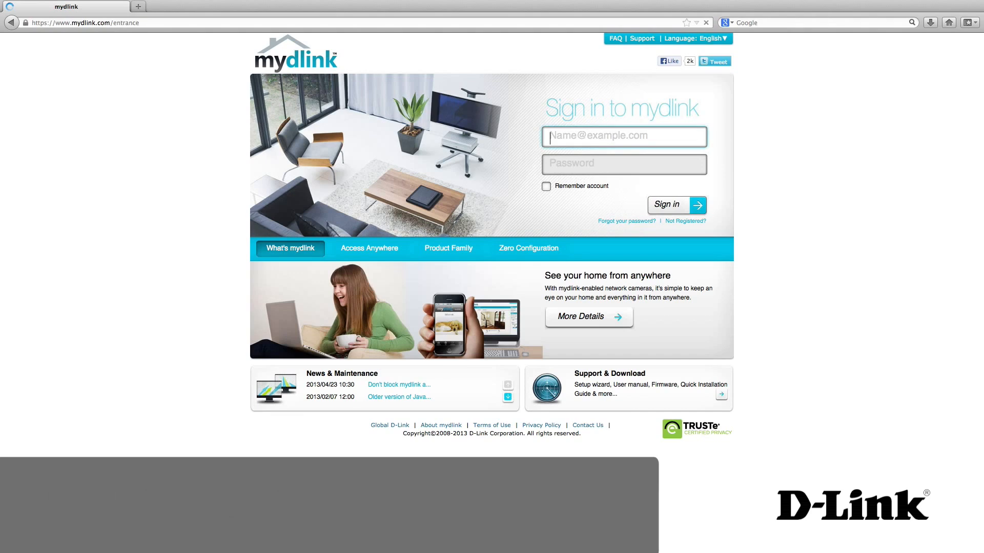
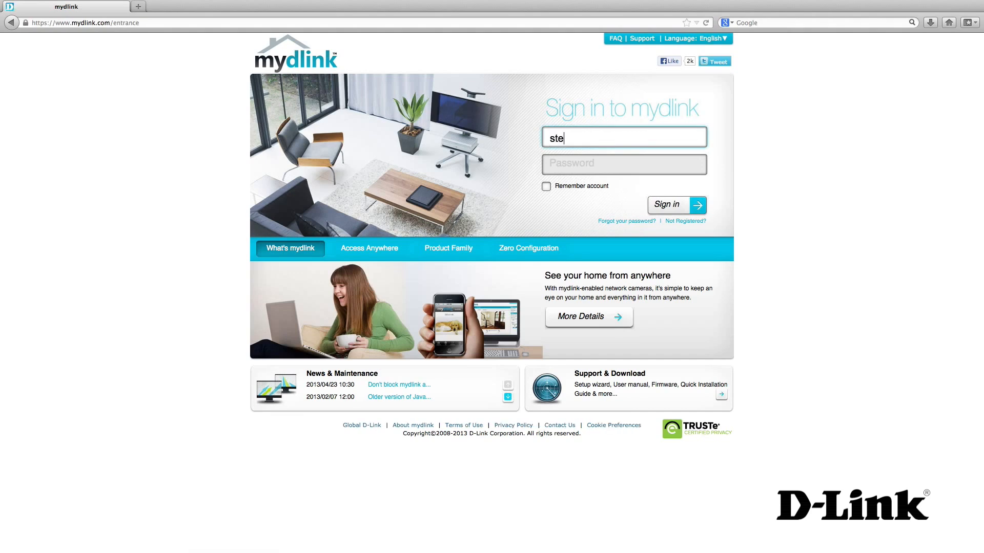
{"action": "key", "text": "Tab"}
{"action": "type", "text": "••"}
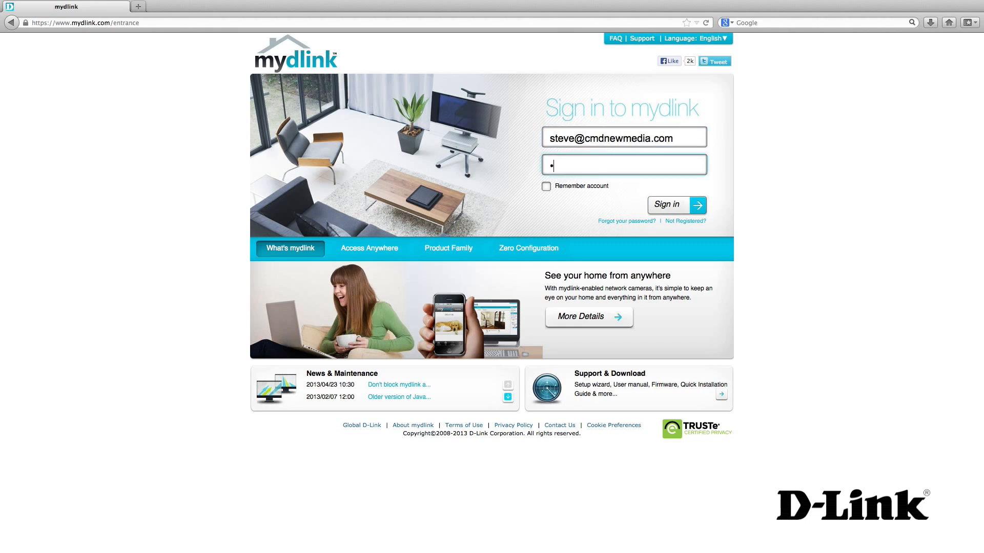
{"action": "type", "text": "••••"}
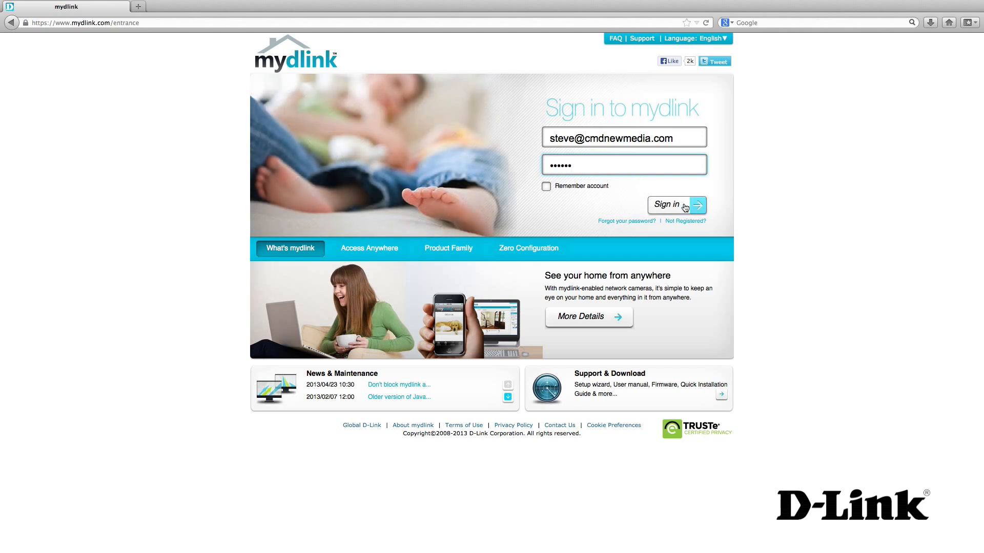
{"action": "left_click", "coordinate": [686, 206]}
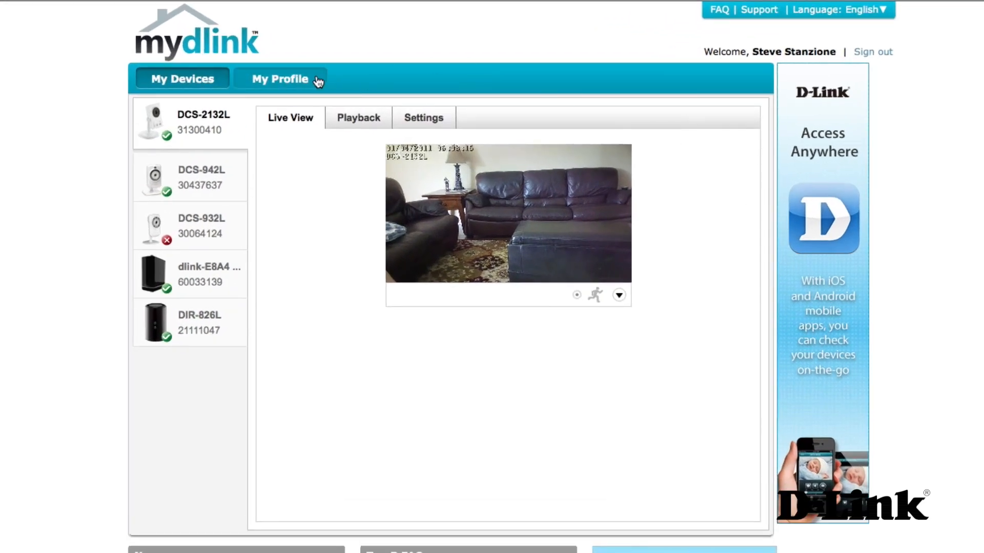
- View the profile details, then expand the DCS-2132L camera's live view controls
{"action": "left_click", "coordinate": [318, 81]}
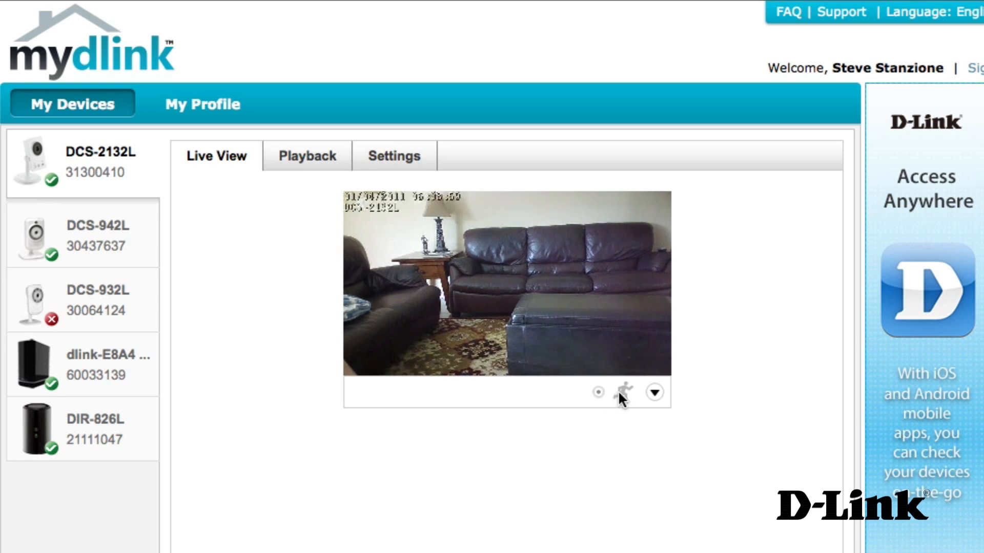
{"action": "left_click", "coordinate": [653, 394]}
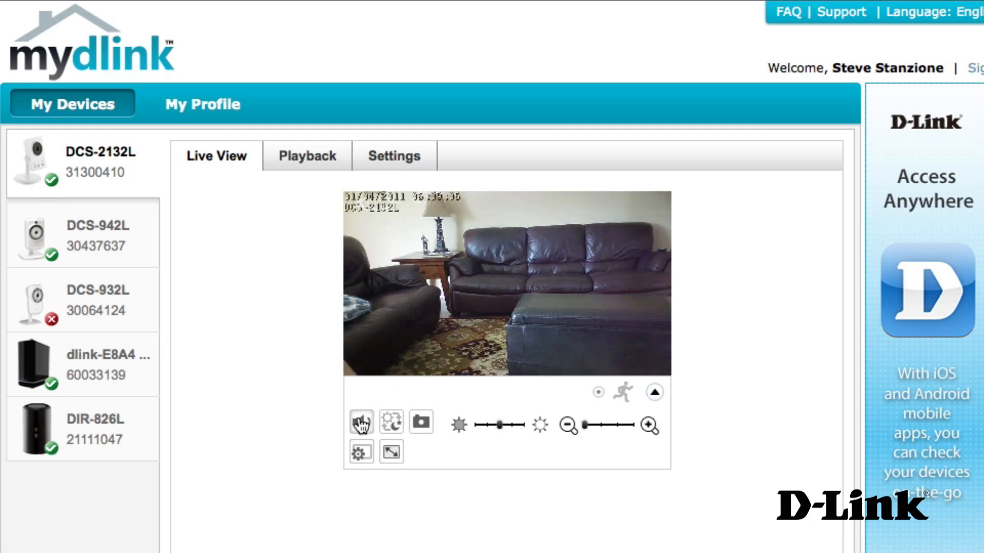
- Try the night view and video quality options, then check Playback for microSD clips
{"action": "left_click", "coordinate": [391, 424]}
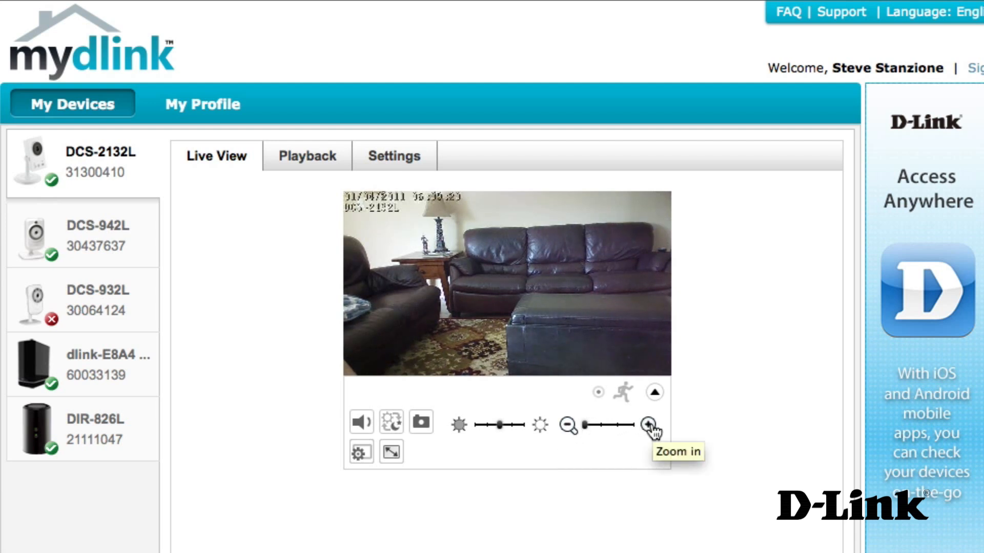
{"action": "left_click", "coordinate": [359, 453]}
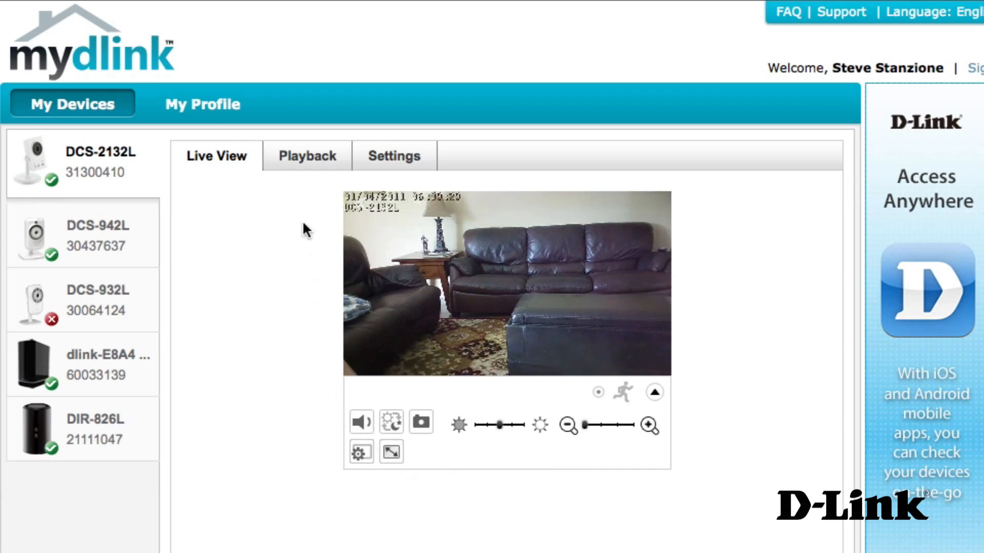
{"action": "left_click", "coordinate": [313, 163]}
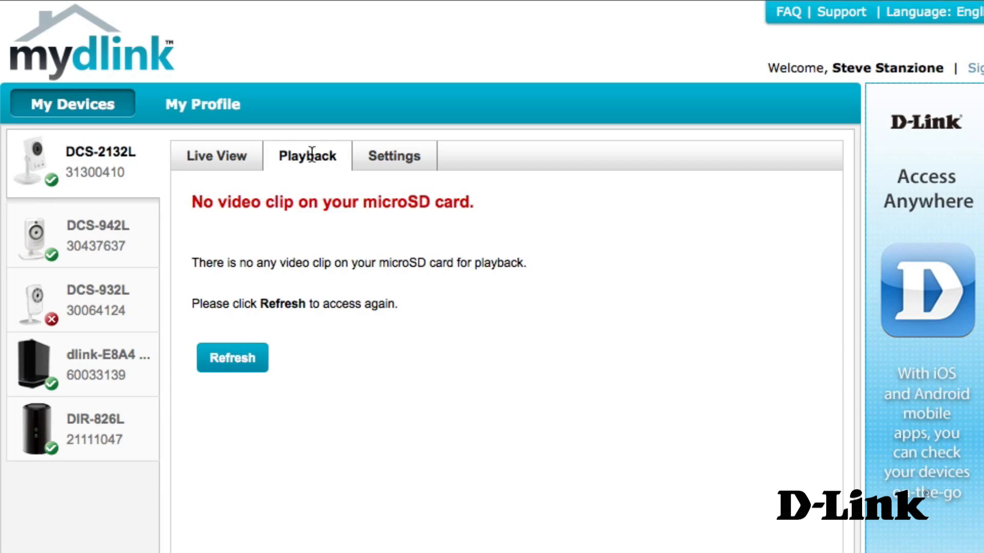
- Review the camera's settings and e-mail notifications, then launch its Advanced Settings web interface
{"action": "left_click", "coordinate": [385, 156]}
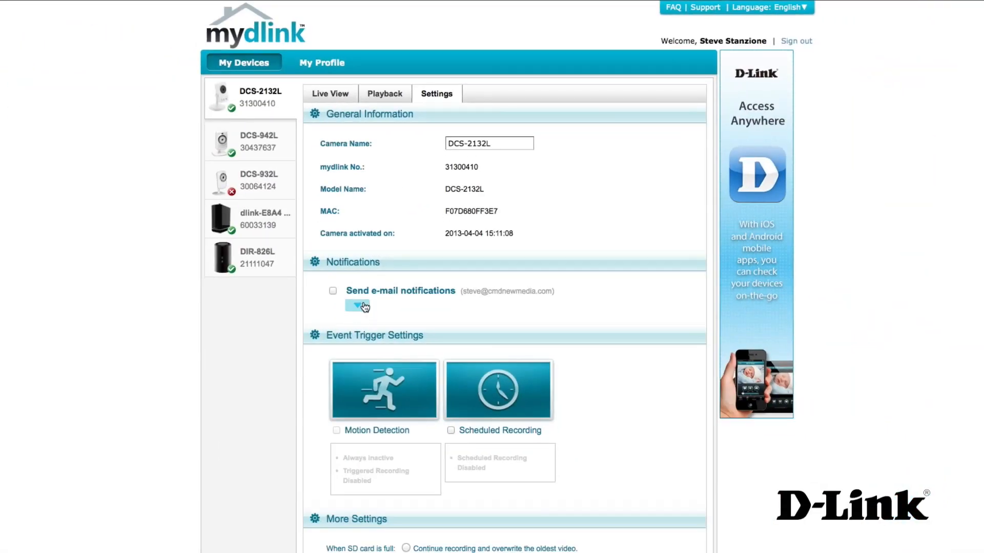
{"action": "left_click", "coordinate": [361, 306]}
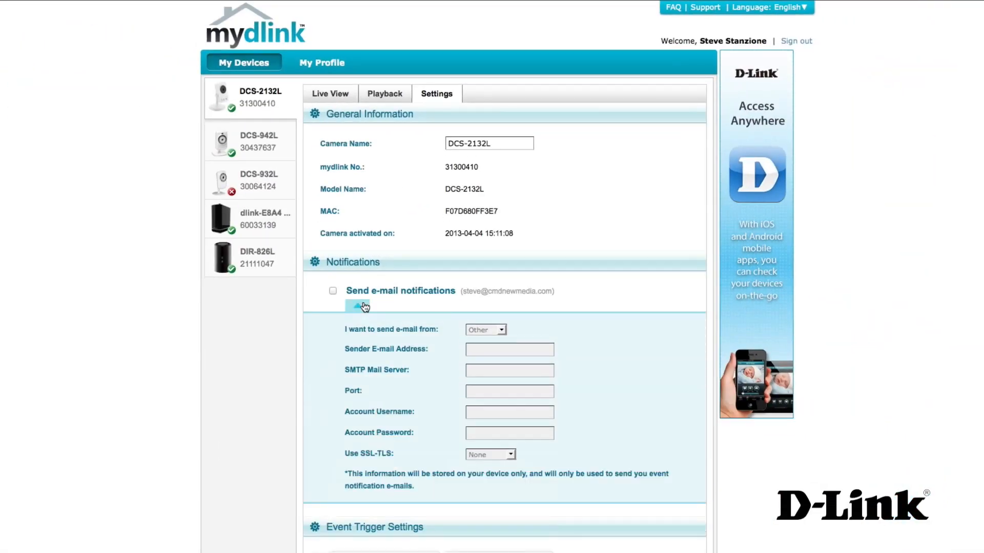
{"action": "left_click", "coordinate": [361, 306]}
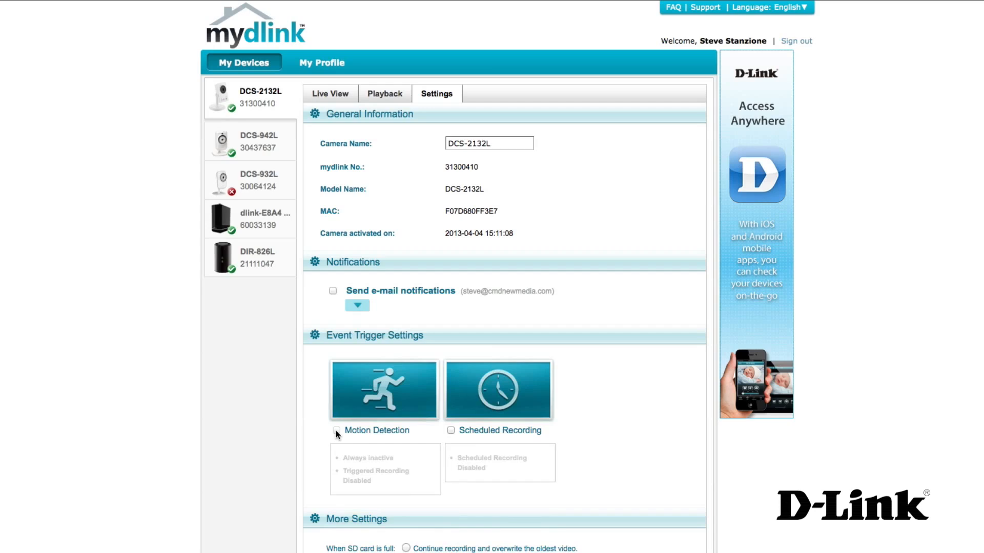
{"action": "scroll", "coordinate": [336, 434], "scroll_direction": "down", "scroll_amount": 5}
{"action": "scroll", "coordinate": [336, 435], "scroll_direction": "down", "scroll_amount": 3}
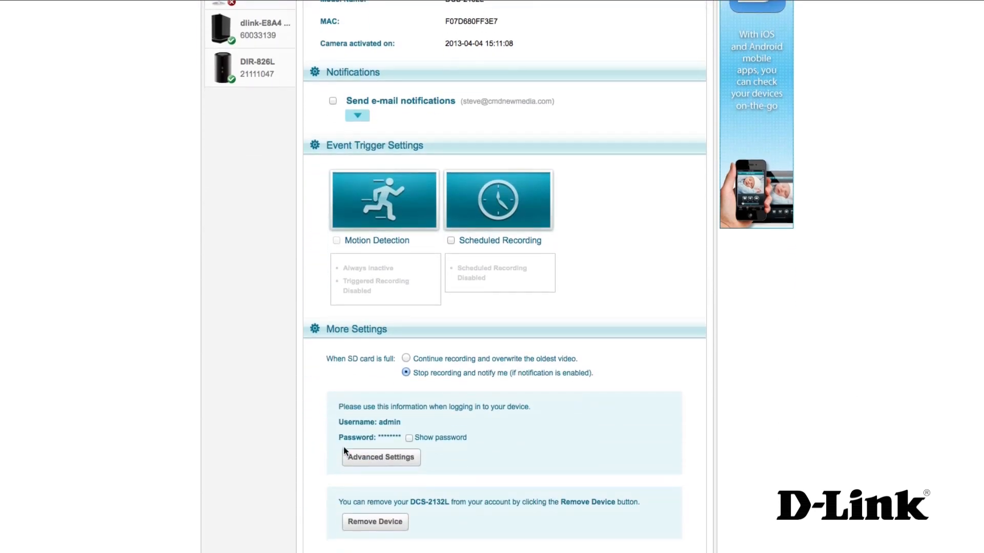
{"action": "left_click", "coordinate": [380, 457]}
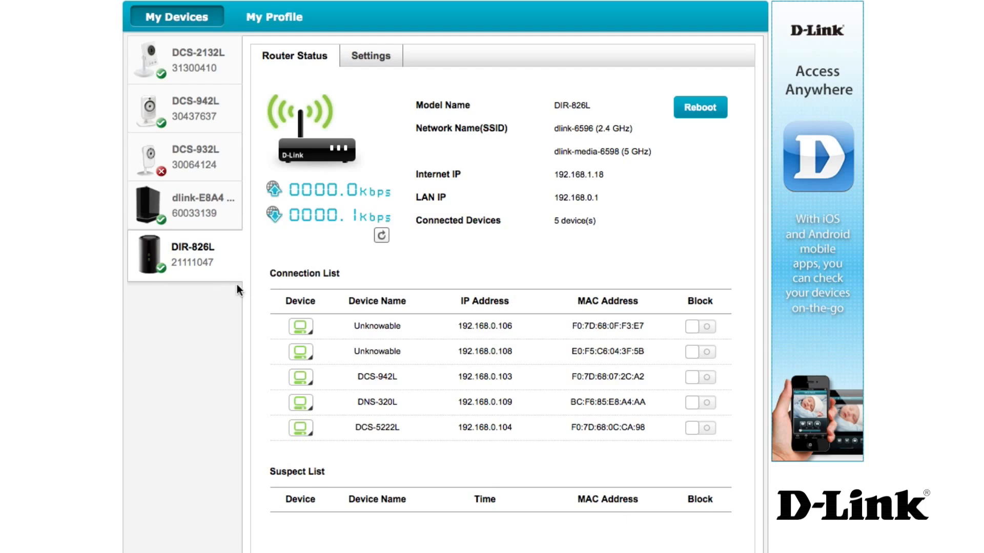
- View a connected device's visited-website history on the DIR-826L, then dismiss it
{"action": "left_click", "coordinate": [301, 354]}
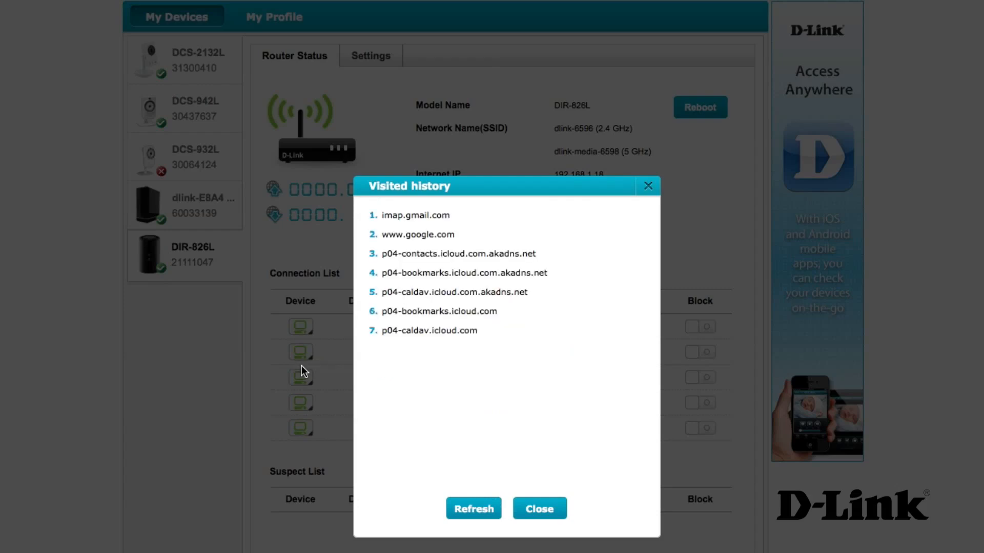
{"action": "left_click", "coordinate": [530, 509]}
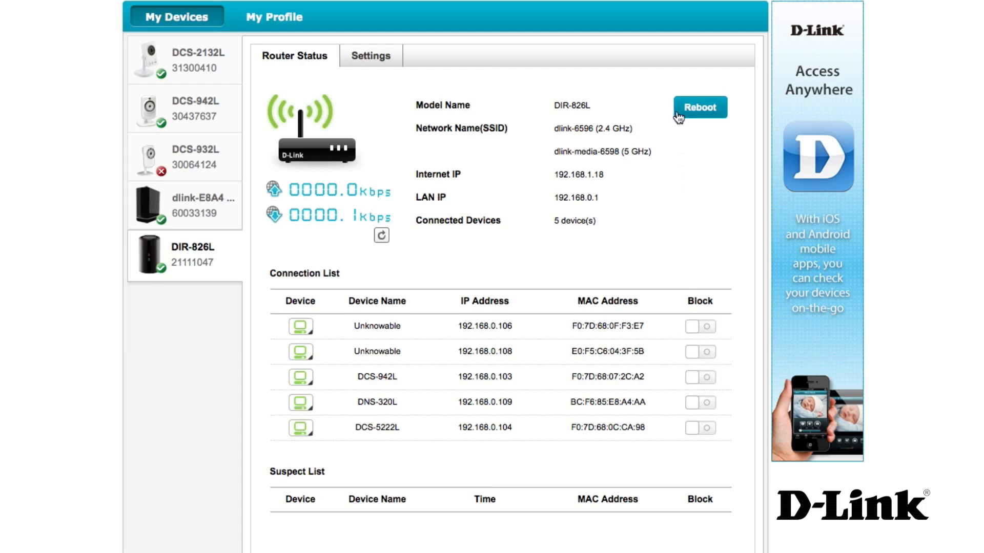
- Inspect the router's 2.4 GHz Wi-Fi details and toggle e-mail notifications on, then back off
{"action": "left_click", "coordinate": [394, 58]}
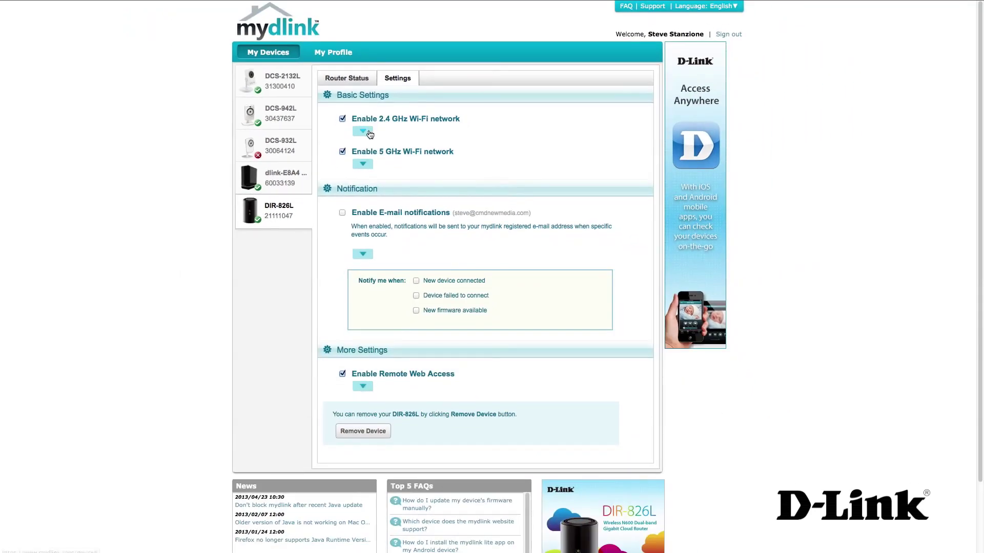
{"action": "left_click", "coordinate": [367, 134]}
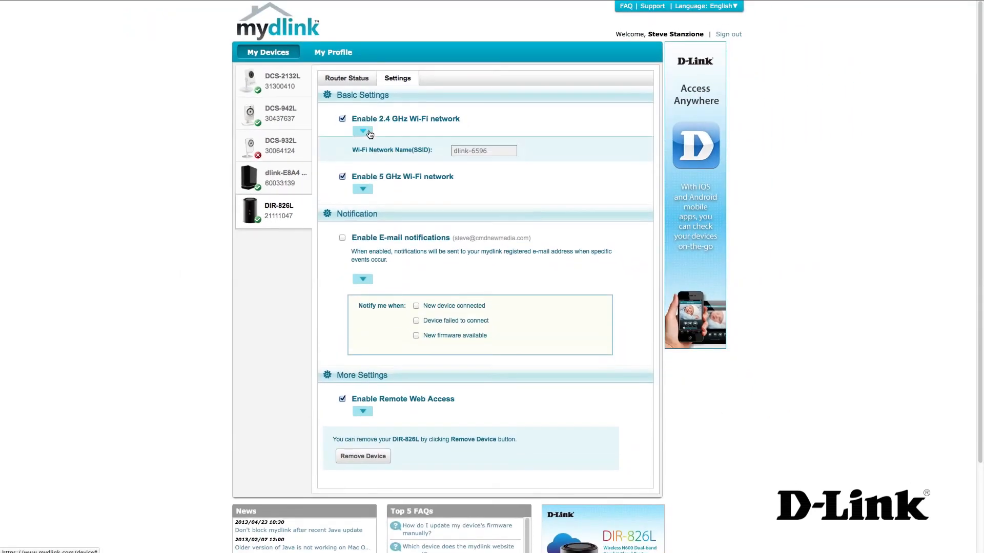
{"action": "left_click", "coordinate": [367, 134]}
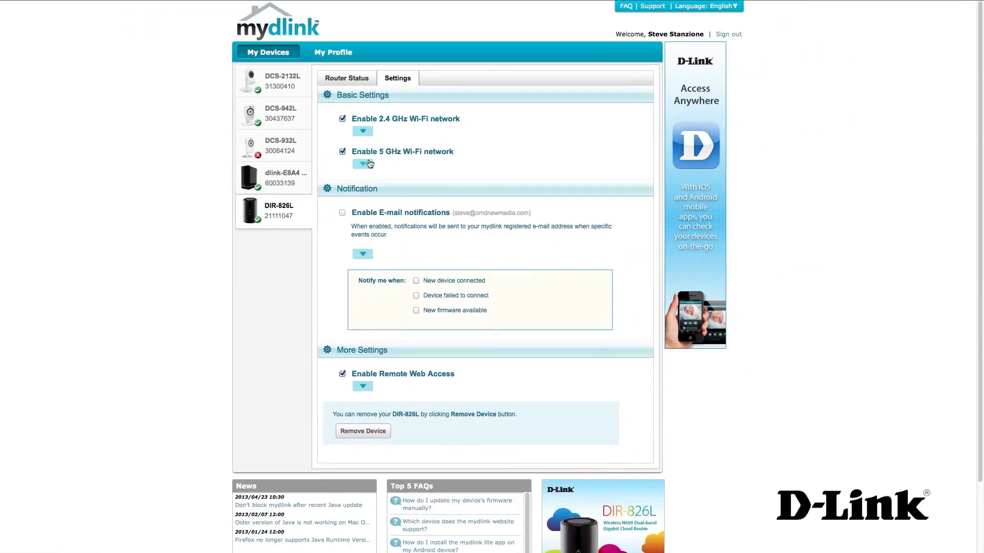
{"action": "left_click", "coordinate": [343, 213]}
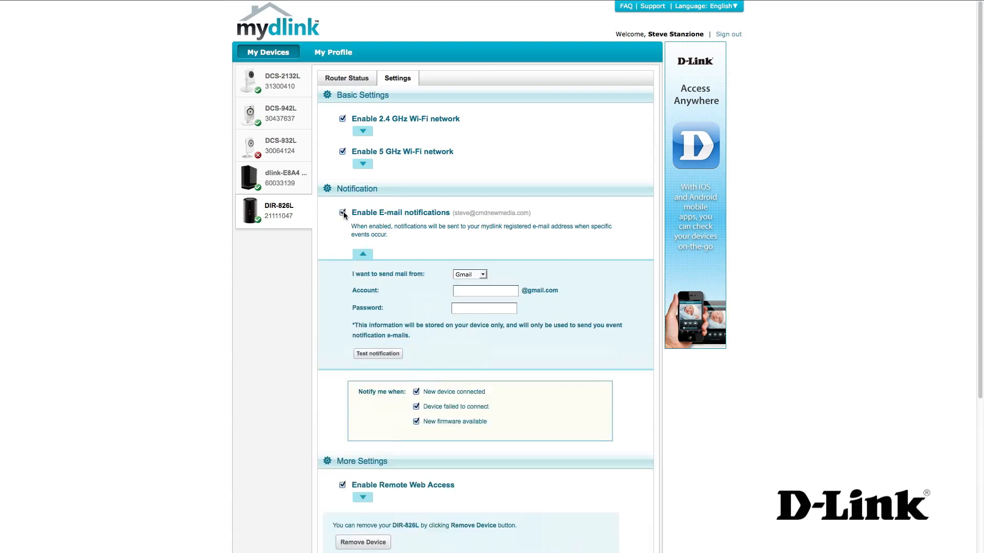
{"action": "left_click", "coordinate": [343, 212]}
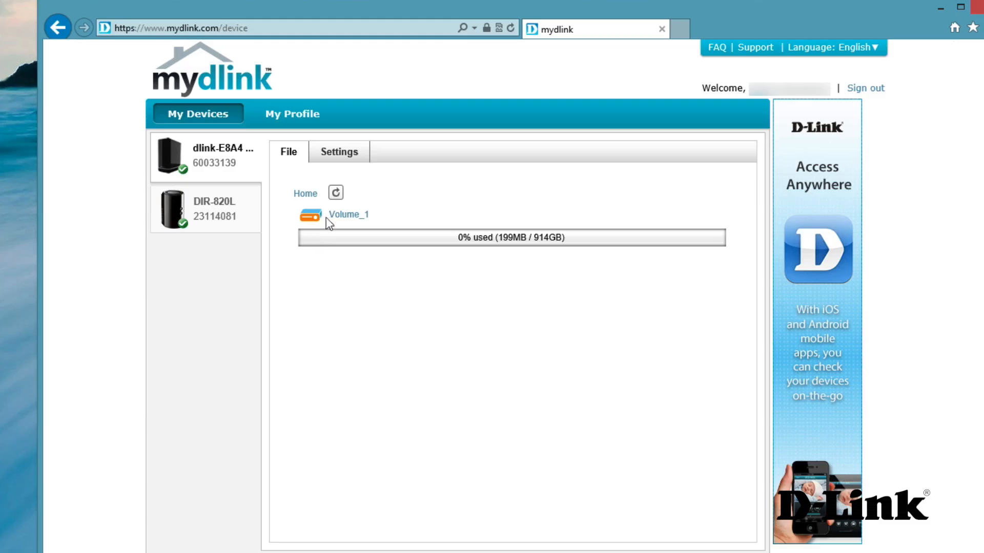
- Upload Resume.docx from Documents > Resumes into Volume_1 and refresh the file list
{"action": "left_click", "coordinate": [345, 222]}
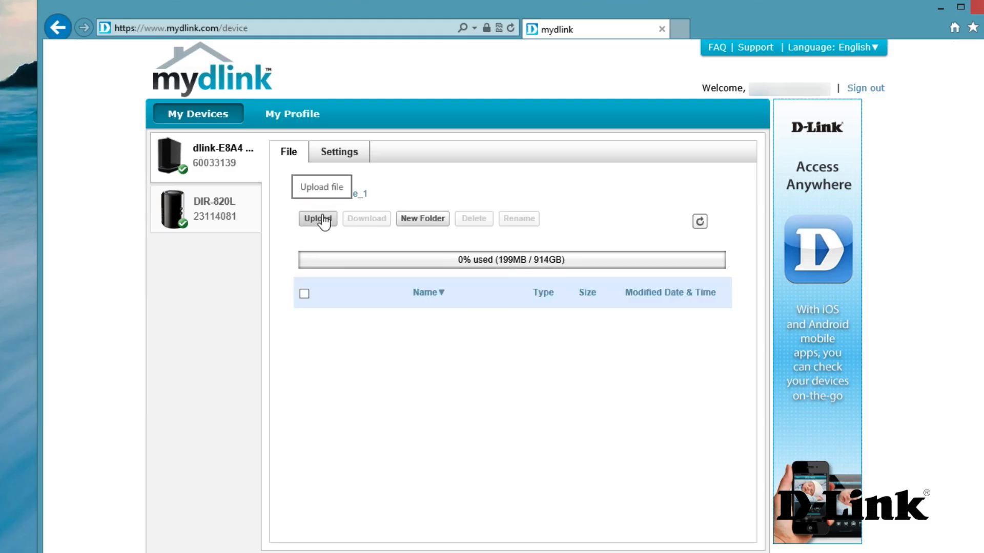
{"action": "left_click", "coordinate": [317, 218]}
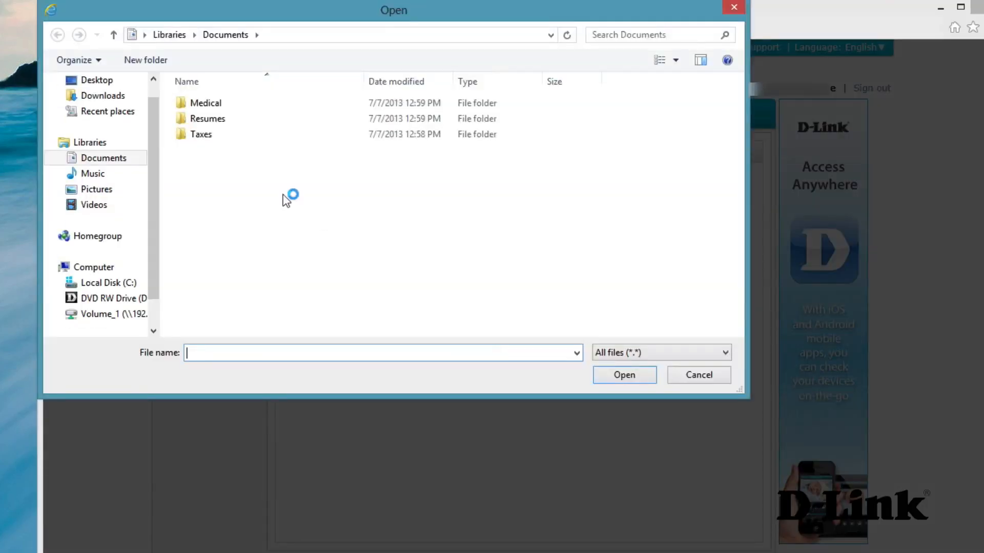
{"action": "double_click", "coordinate": [208, 119]}
{"action": "left_click", "coordinate": [227, 119]}
{"action": "left_click", "coordinate": [205, 134]}
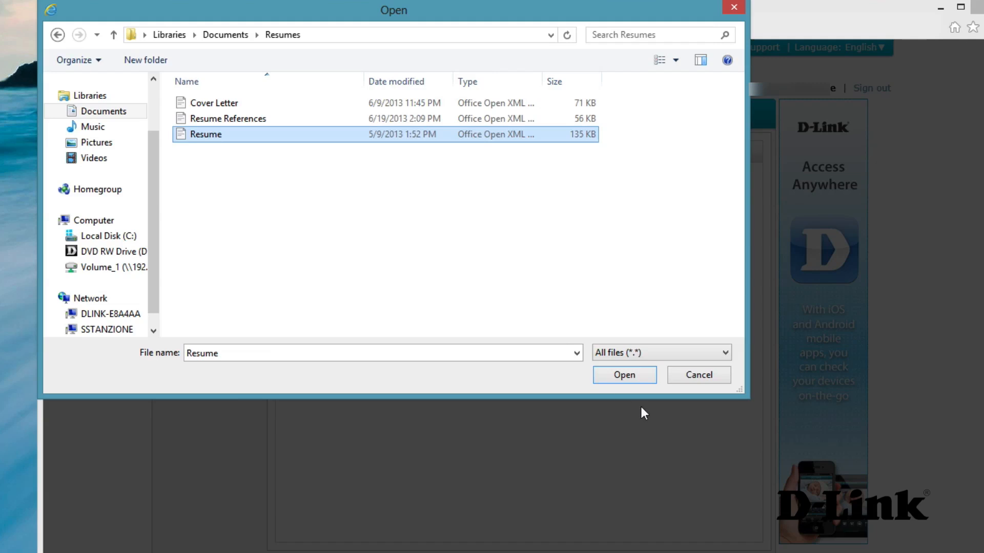
{"action": "left_click", "coordinate": [624, 375]}
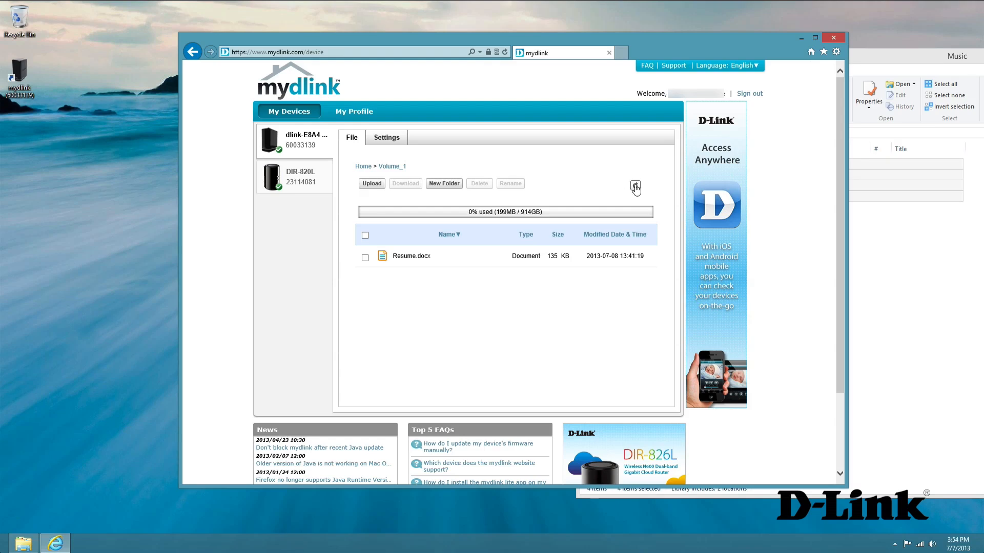
{"action": "left_click", "coordinate": [636, 187]}
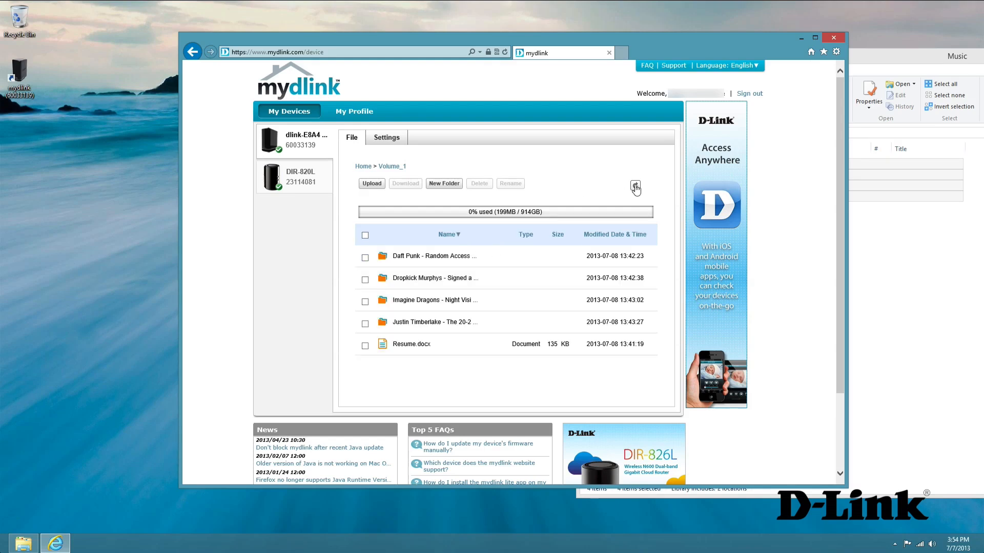
- Browse the Daft Punk album, cancel downloading Get Lucky, and return to Volume_1
{"action": "left_click", "coordinate": [433, 256]}
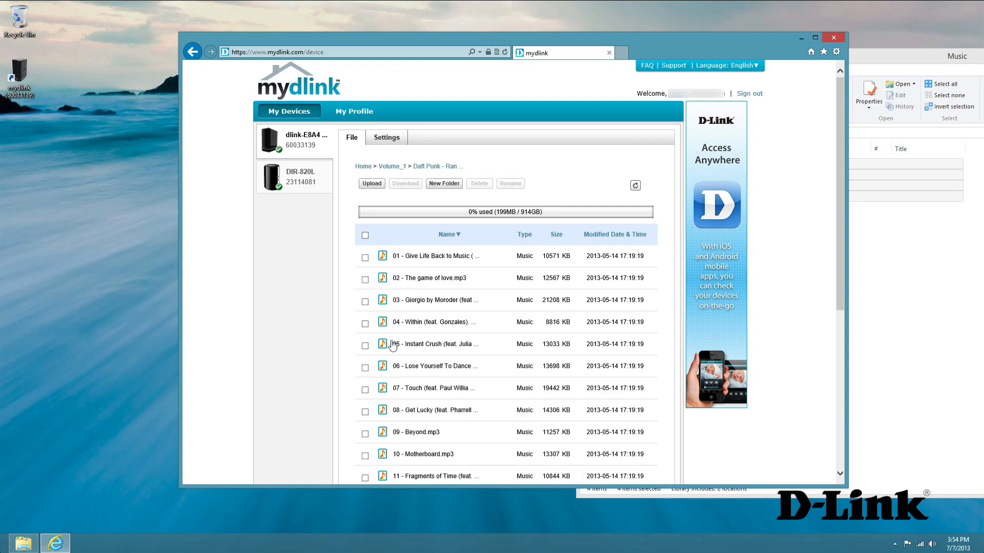
{"action": "left_click", "coordinate": [387, 413]}
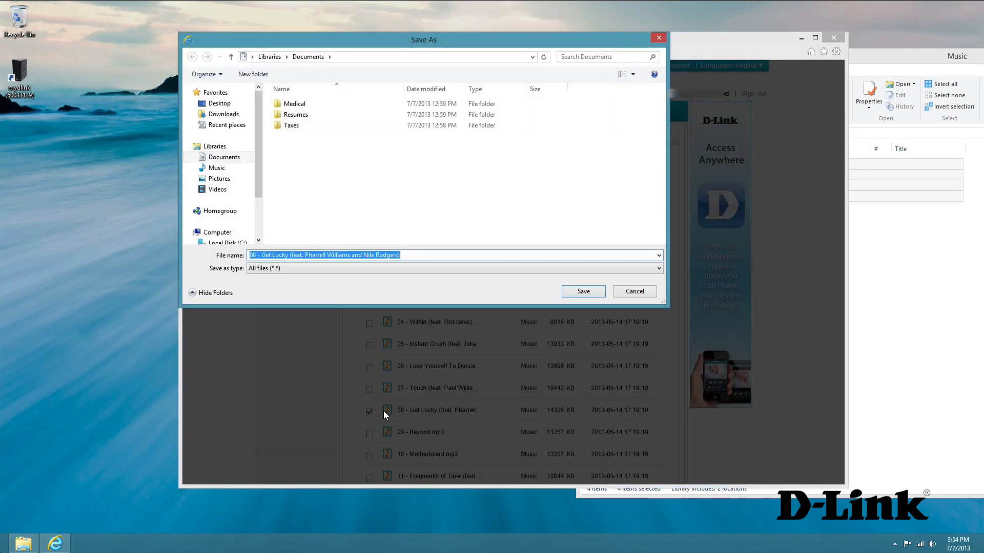
{"action": "left_click", "coordinate": [627, 291]}
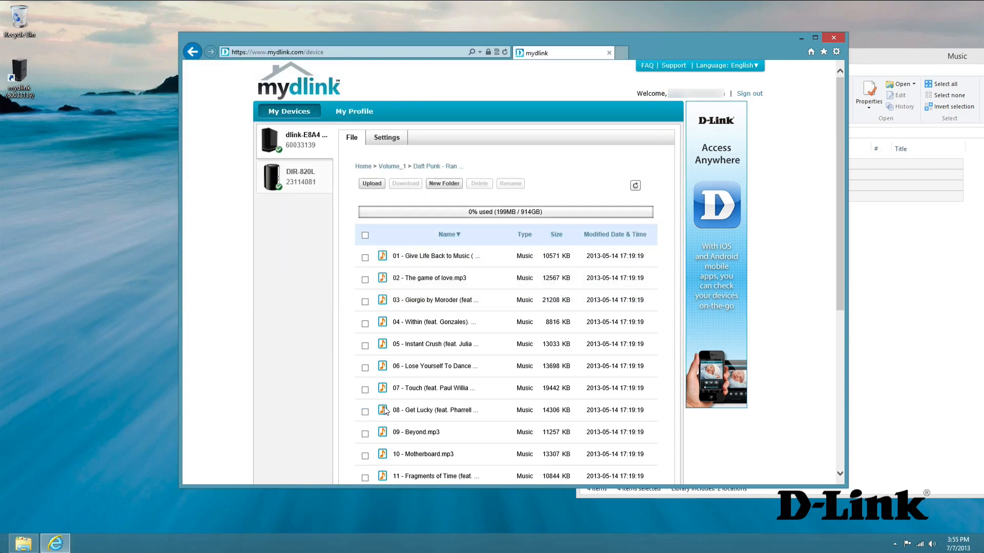
{"action": "left_click", "coordinate": [635, 186]}
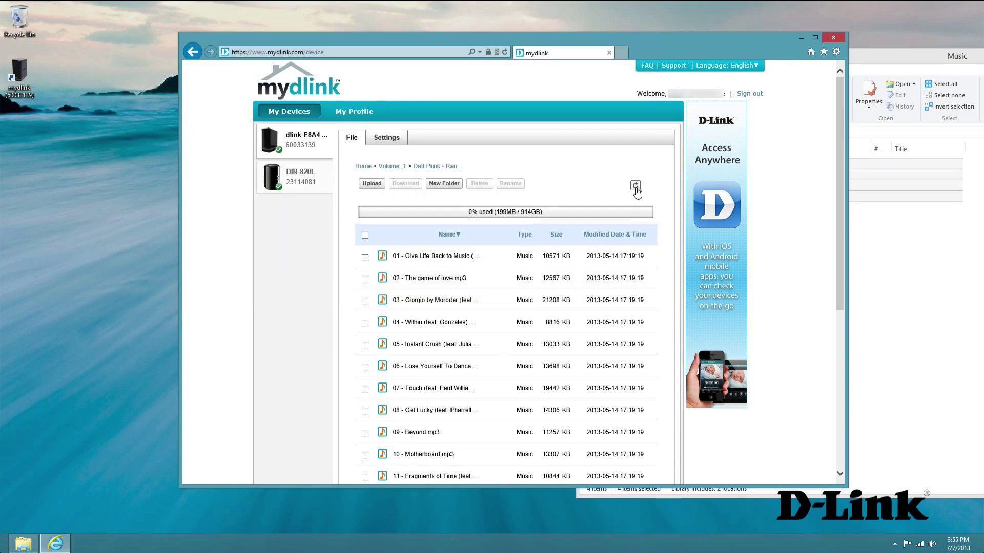
{"action": "left_click", "coordinate": [386, 137]}
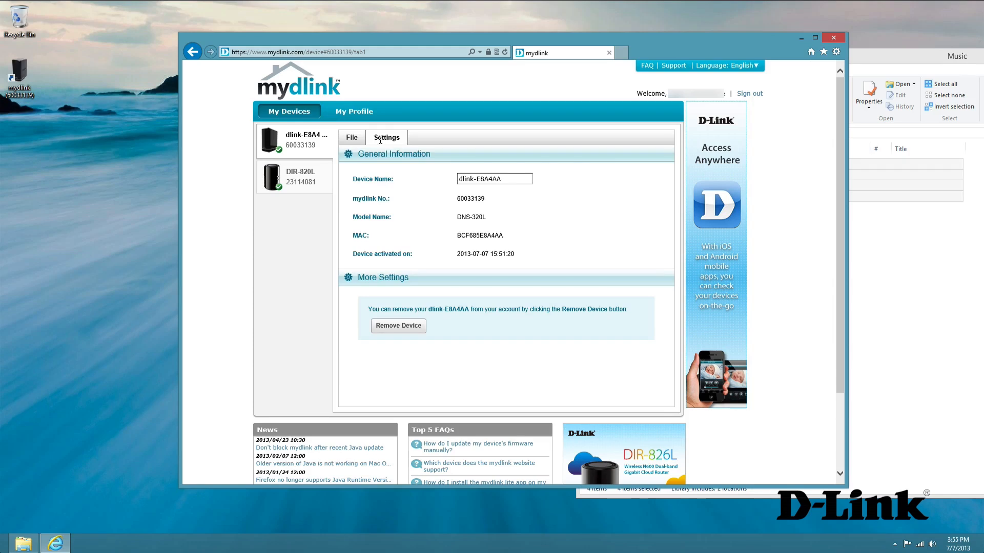
{"action": "left_click", "coordinate": [352, 138]}
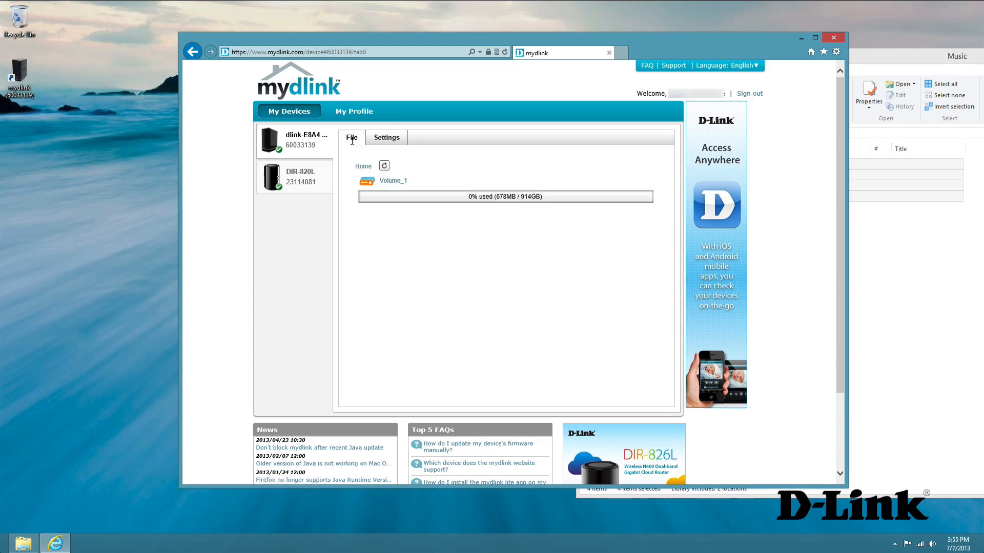
{"action": "left_click", "coordinate": [393, 182]}
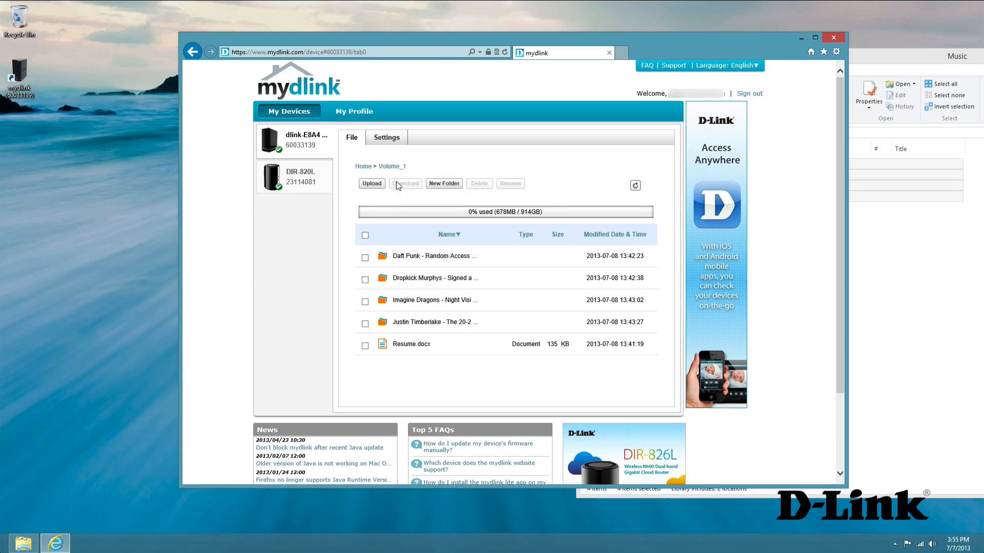